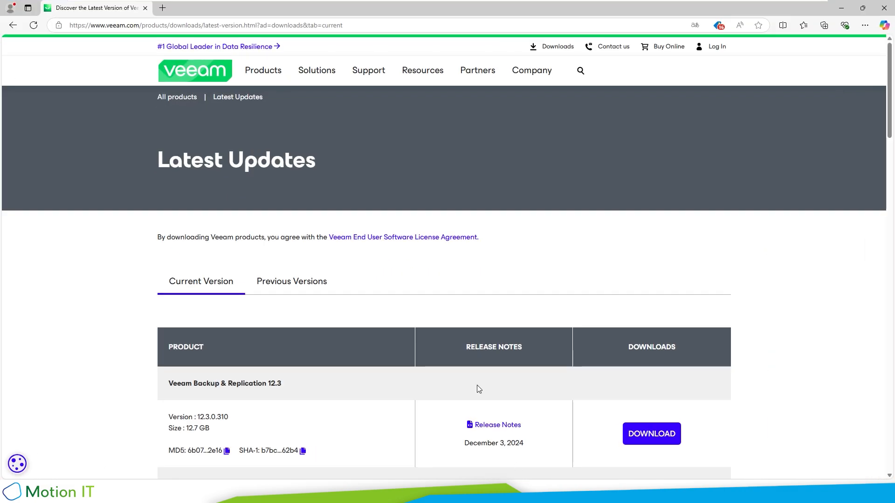
Step: Scroll to and highlight the Veeam Agent for Microsoft Windows 6.3 entry on Latest Updates
{"action": "scroll", "coordinate": [386, 258], "scroll_direction": "down", "scroll_amount": 5}
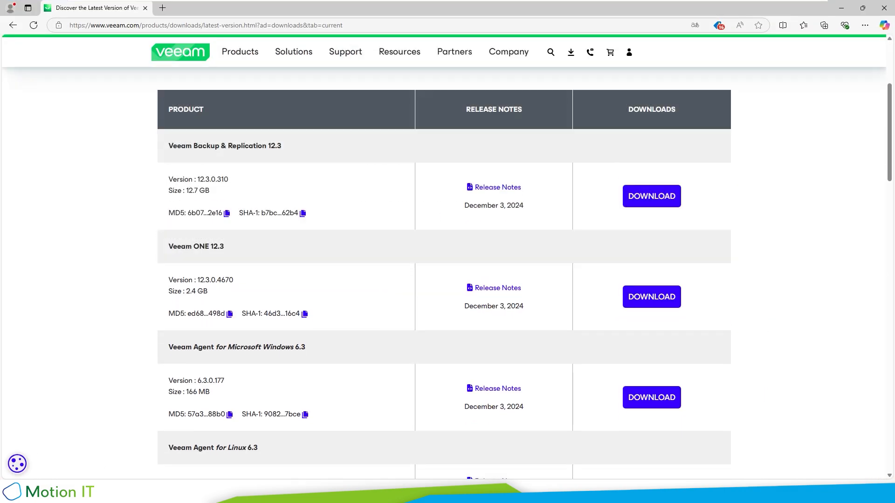
{"action": "scroll", "coordinate": [162, 306], "scroll_direction": "down", "scroll_amount": 1}
{"action": "left_click_drag", "start_coordinate": [162, 307], "coordinate": [311, 306]}
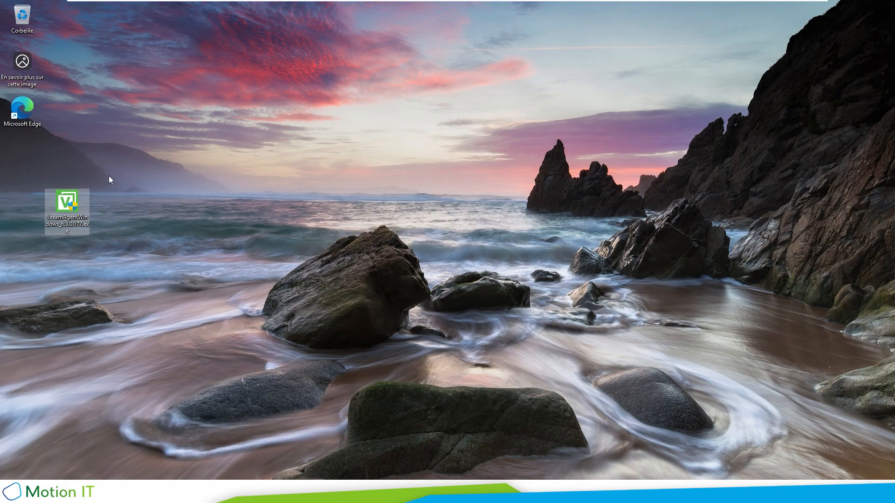
Step: Run the Veeam Agent 6.3 installer, allow it through UAC, and accept the license terms
{"action": "double_click", "coordinate": [66, 205]}
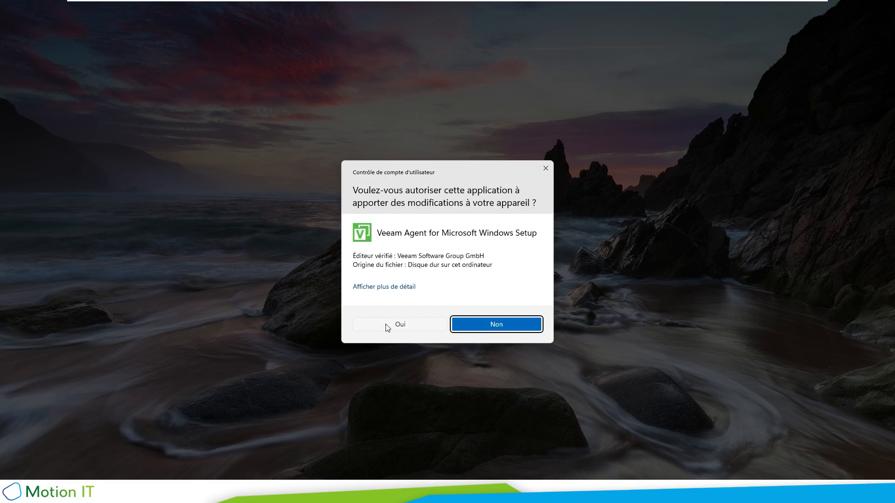
{"action": "left_click", "coordinate": [387, 326]}
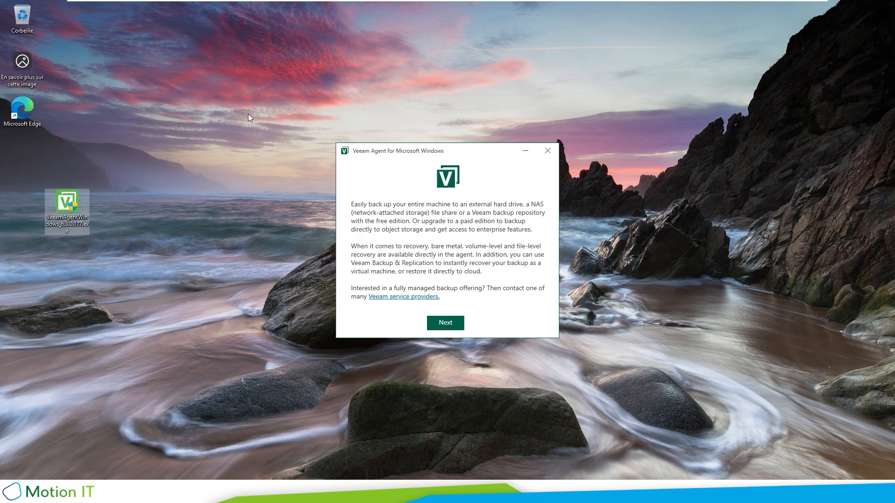
{"action": "left_click", "coordinate": [453, 326]}
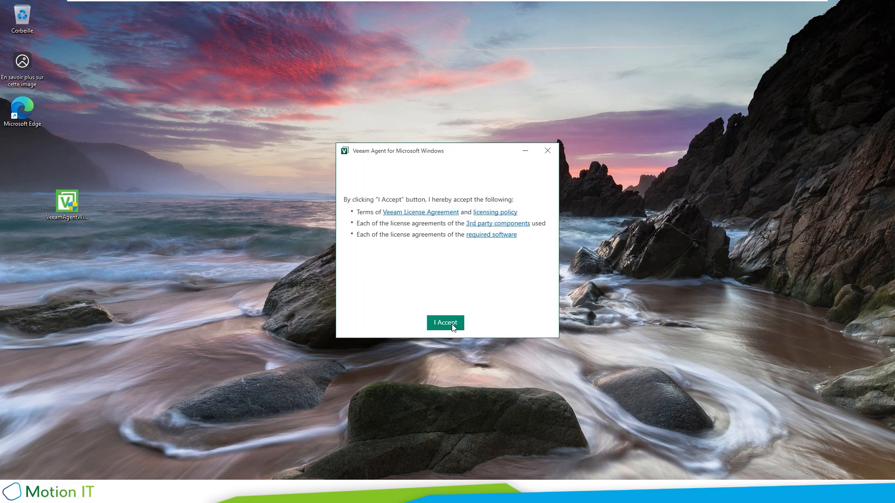
{"action": "left_click", "coordinate": [445, 323]}
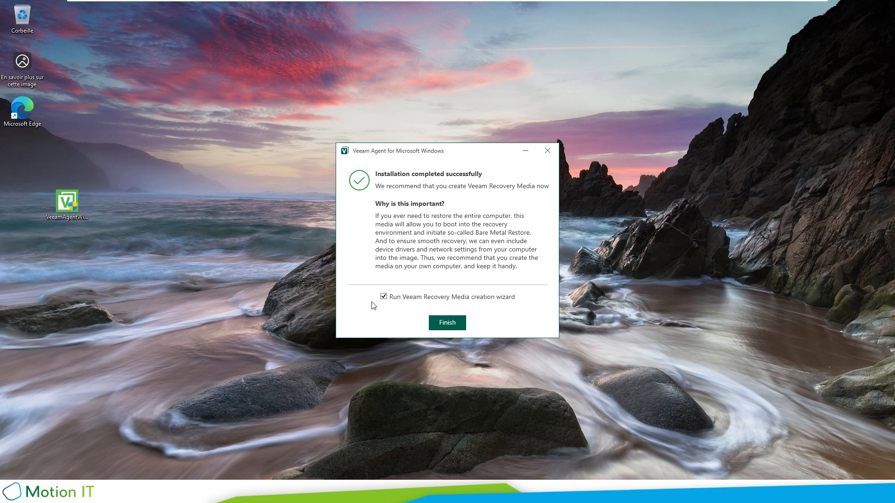
Step: Start the recovery media wizard with ISO image output to \\10.0.0.114\Share-Save
{"action": "left_click", "coordinate": [441, 327]}
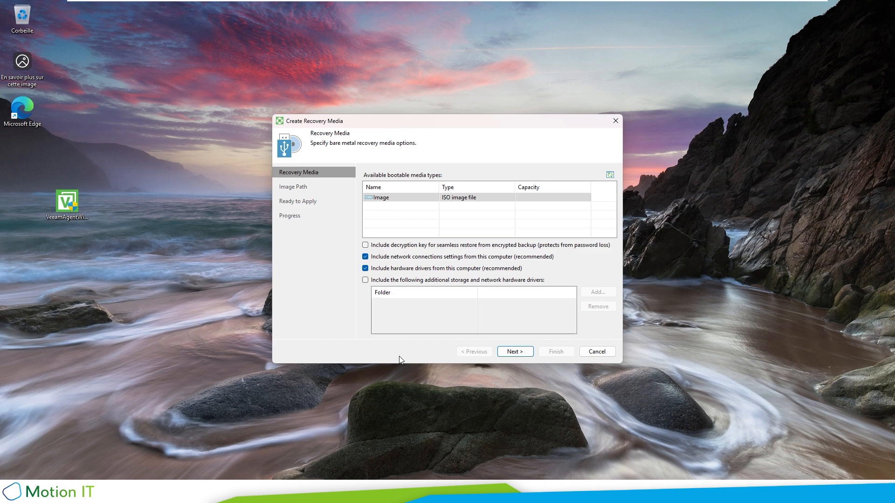
{"action": "left_click", "coordinate": [513, 351]}
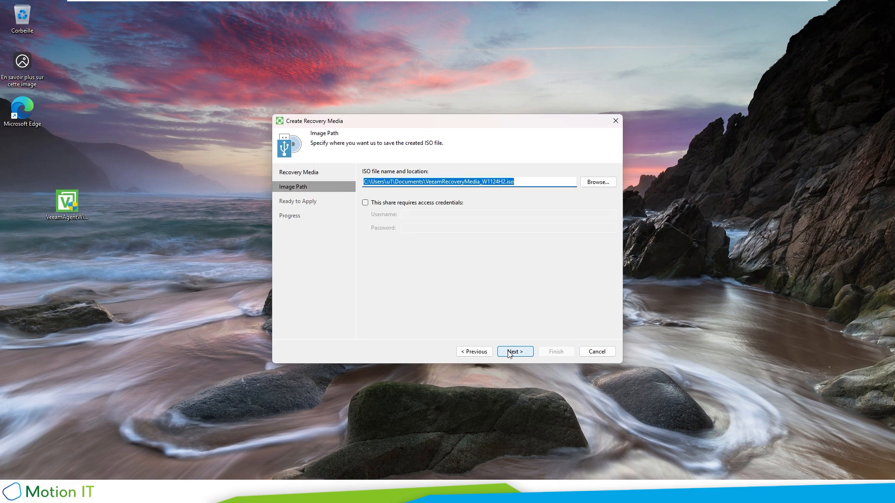
{"action": "left_click", "coordinate": [512, 353]}
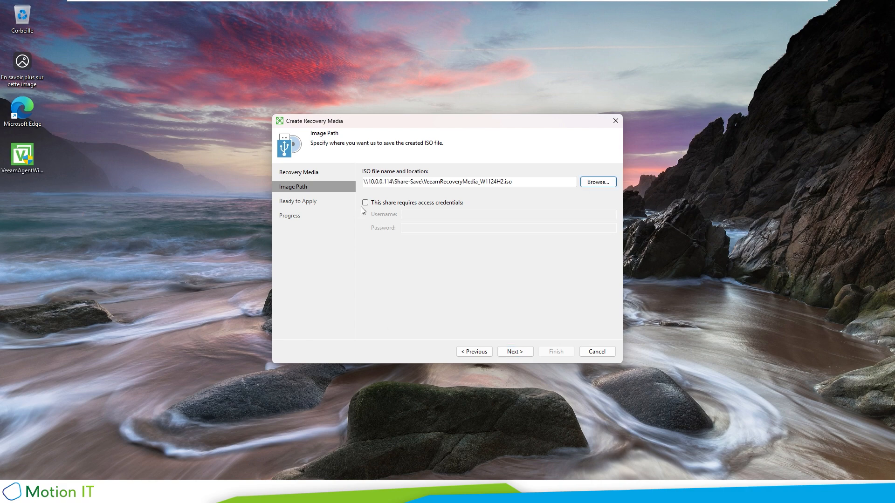
Step: Enter the share's username and password, then build VeeamRecoveryMedia_W1124H2.iso
{"action": "left_click", "coordinate": [365, 202]}
{"action": "type", "text": "u1"}
{"action": "key", "text": "Tab"}
{"action": "type", "text": "p1"}
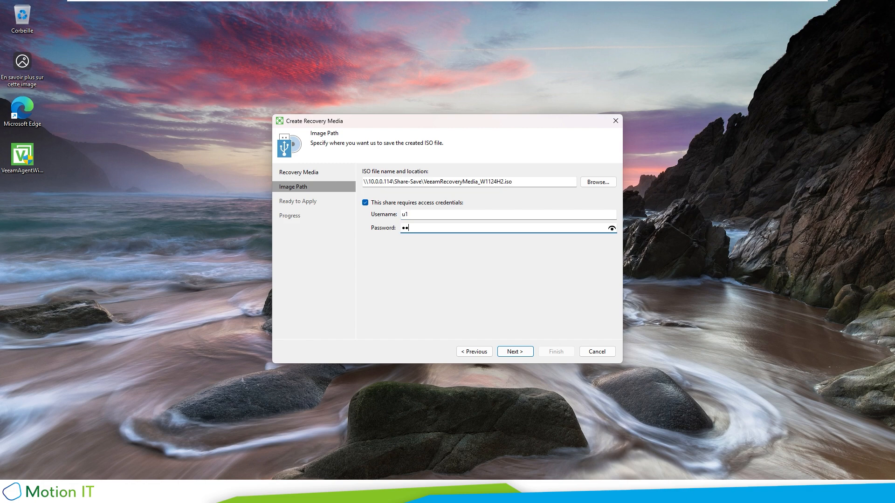
{"action": "left_click", "coordinate": [519, 353]}
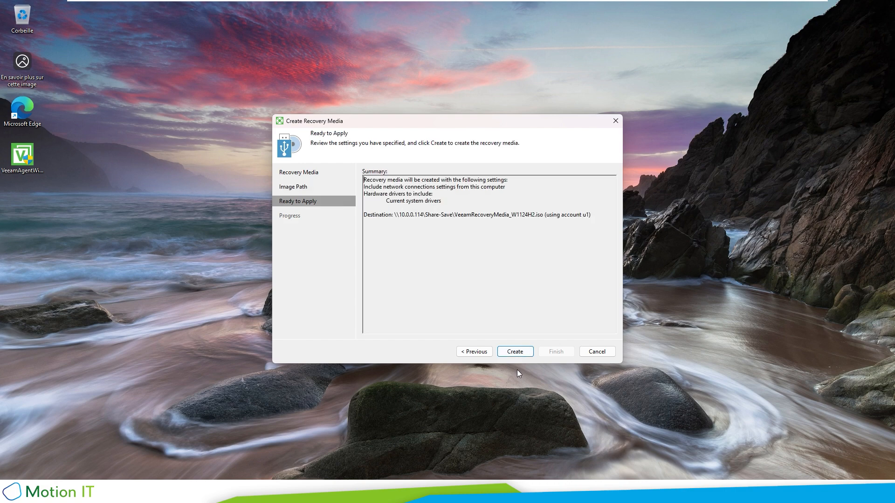
{"action": "left_click", "coordinate": [516, 353]}
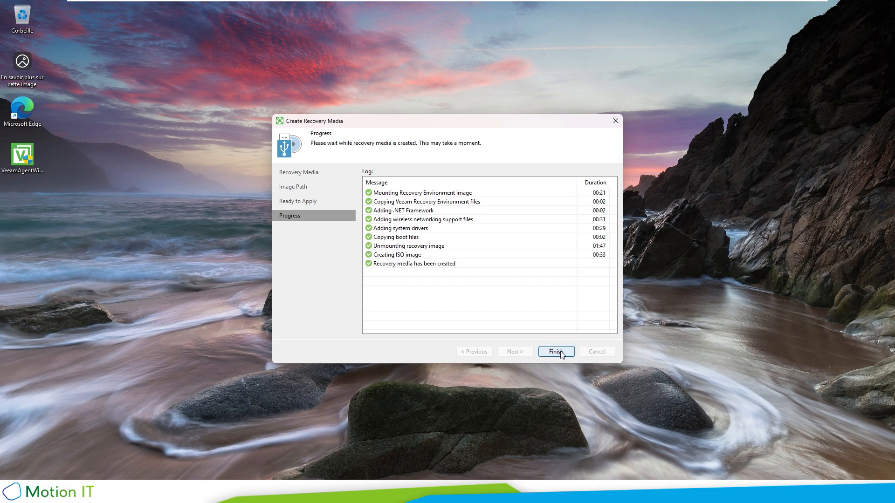
{"action": "left_click", "coordinate": [555, 353]}
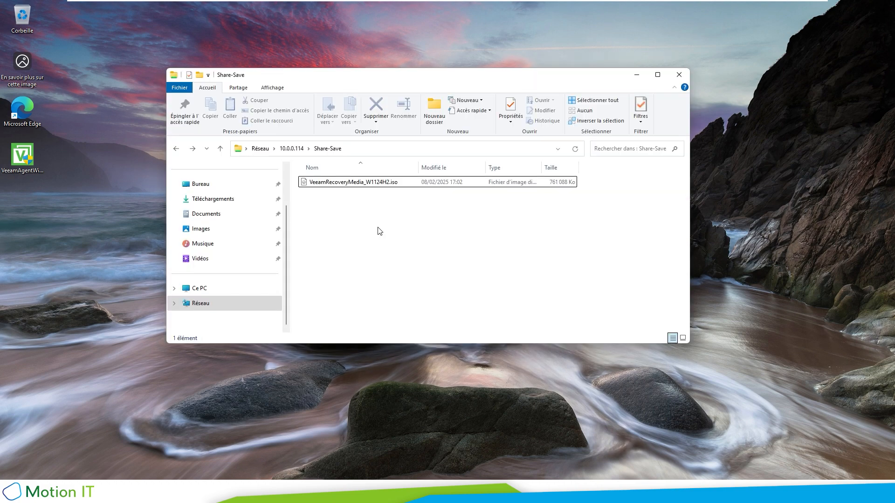
Step: Select VeeamRecoveryMedia_W1124H2.iso in Share-Save to confirm it was saved
{"action": "left_click_drag", "start_coordinate": [457, 221], "coordinate": [371, 181]}
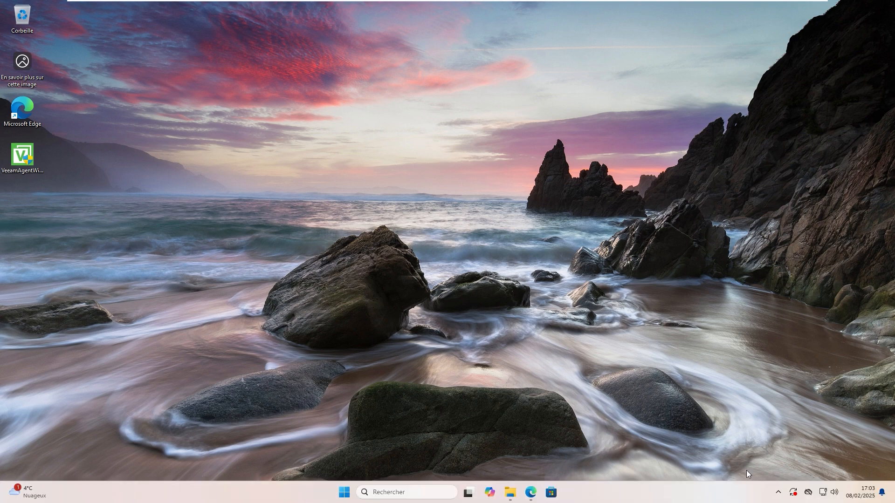
Step: Open Veeam Agent from the tray, skip the licence file, and choose Add New Job
{"action": "left_click", "coordinate": [778, 493]}
{"action": "right_click", "coordinate": [750, 464]}
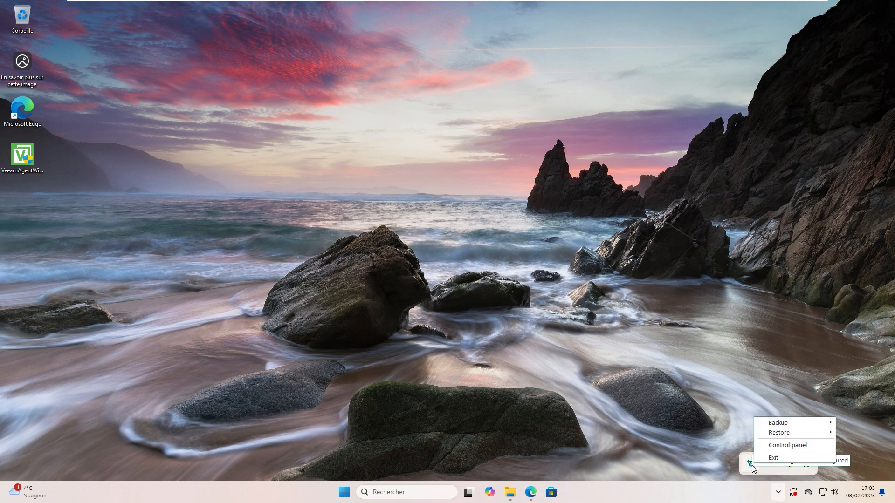
{"action": "left_click", "coordinate": [782, 446]}
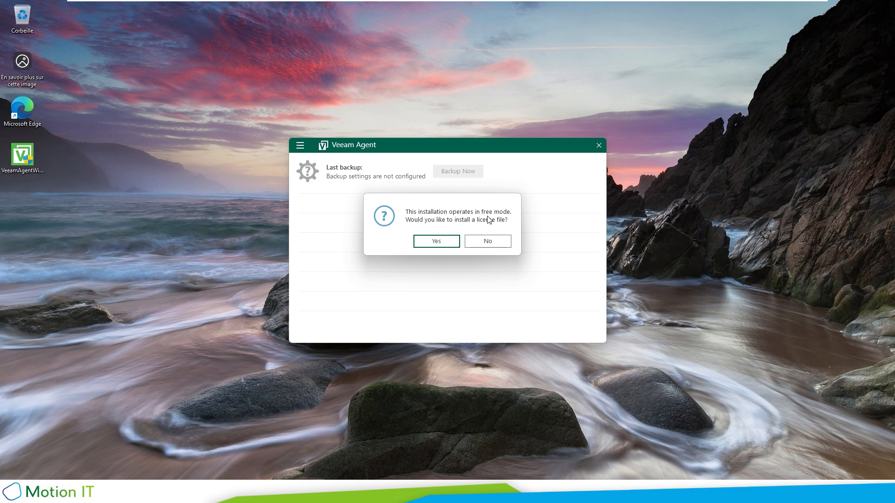
{"action": "left_click", "coordinate": [487, 241]}
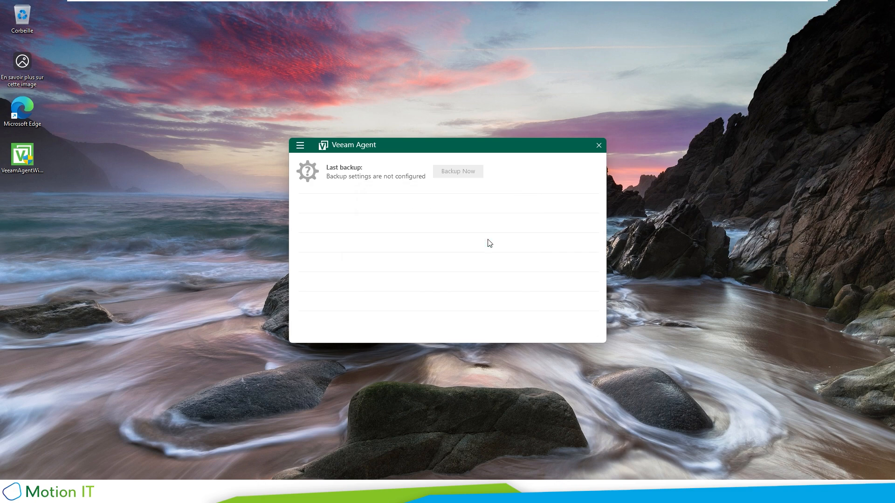
{"action": "left_click", "coordinate": [303, 146]}
{"action": "left_click", "coordinate": [325, 163]}
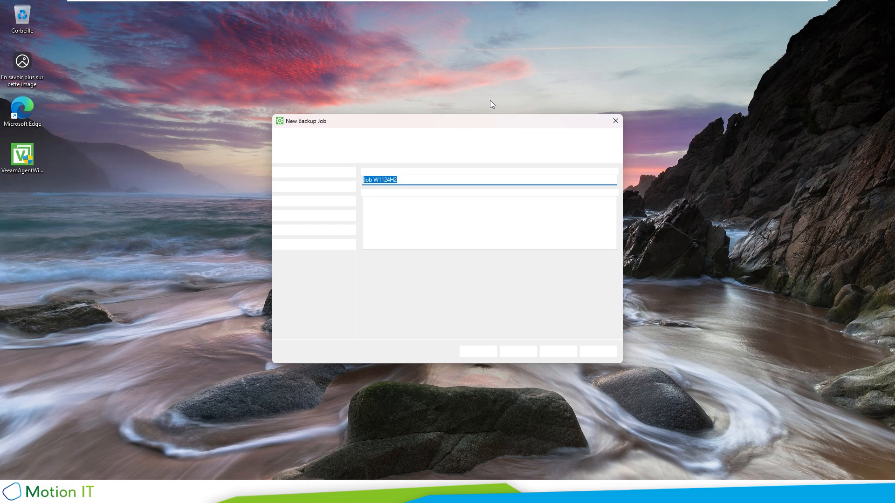
Step: Keep the name Job W1124H2 and pick Entire computer (recommended) as backup mode
{"action": "left_click", "coordinate": [422, 180]}
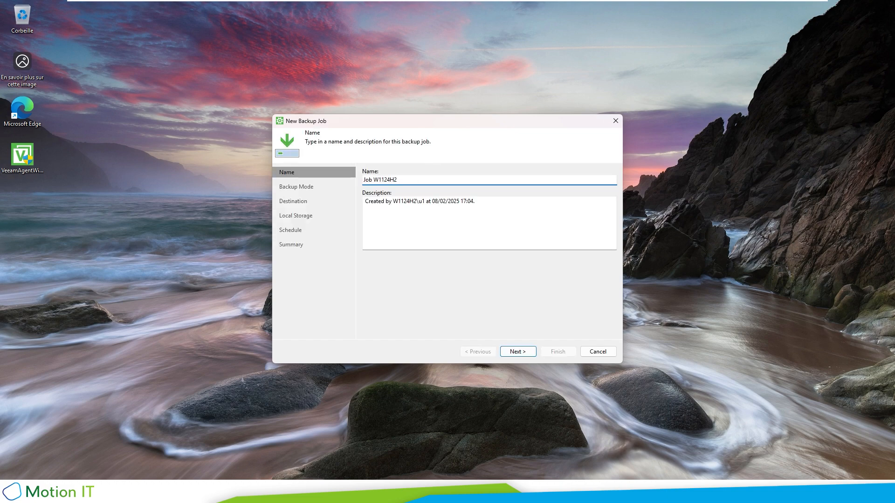
{"action": "left_click_drag", "start_coordinate": [369, 180], "coordinate": [411, 192]}
{"action": "left_click", "coordinate": [438, 202]}
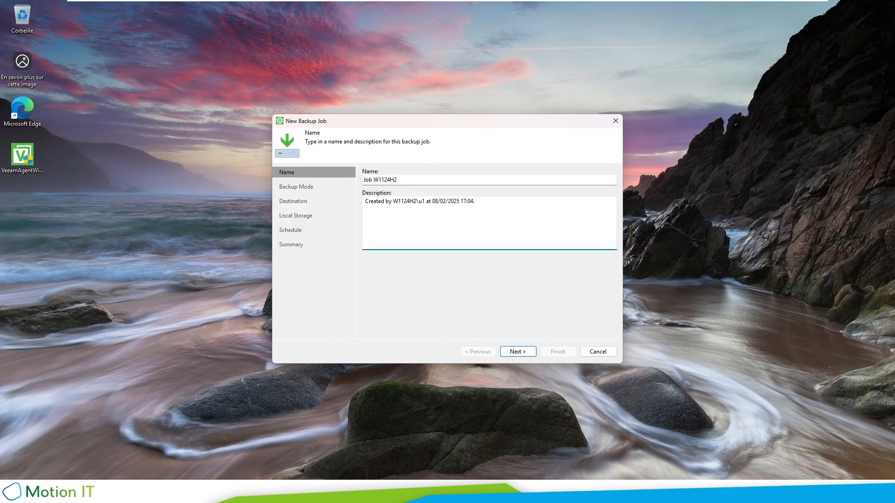
{"action": "left_click", "coordinate": [518, 352]}
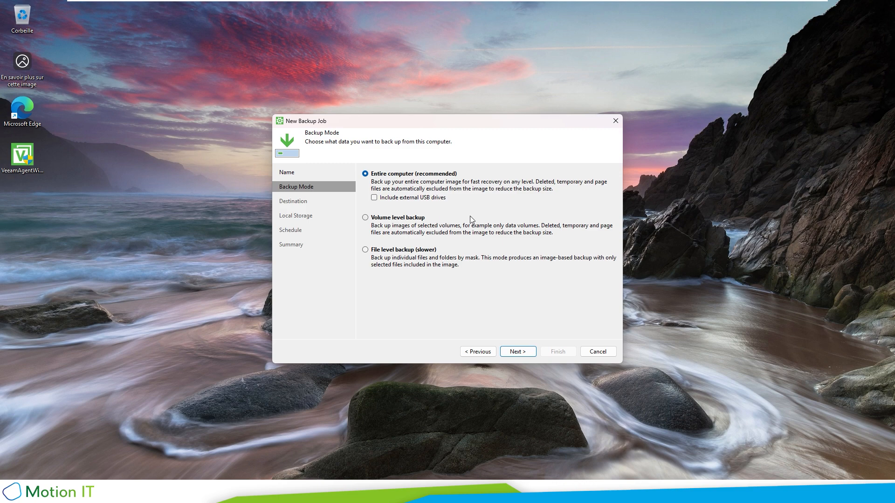
{"action": "left_click", "coordinate": [410, 251]}
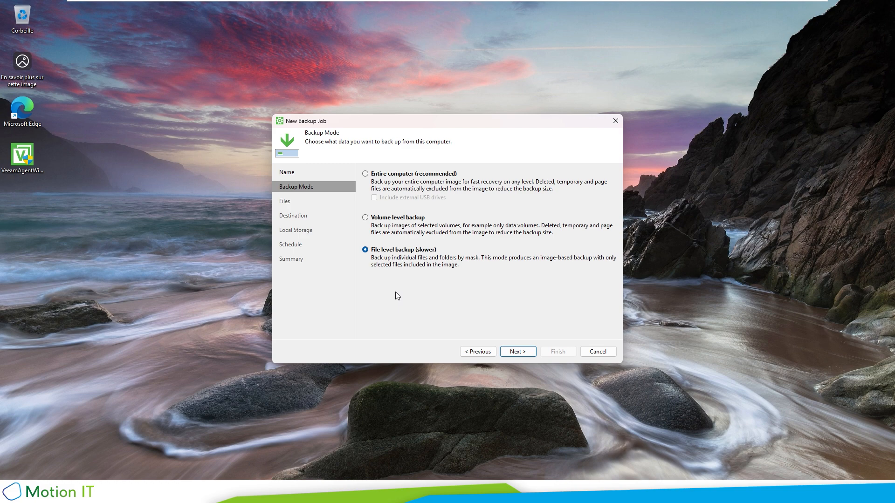
{"action": "left_click", "coordinate": [401, 176]}
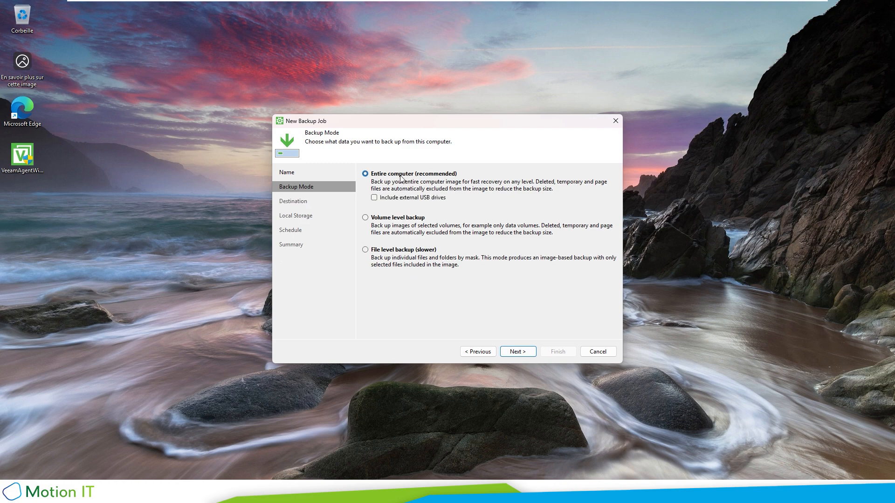
{"action": "left_click", "coordinate": [525, 353]}
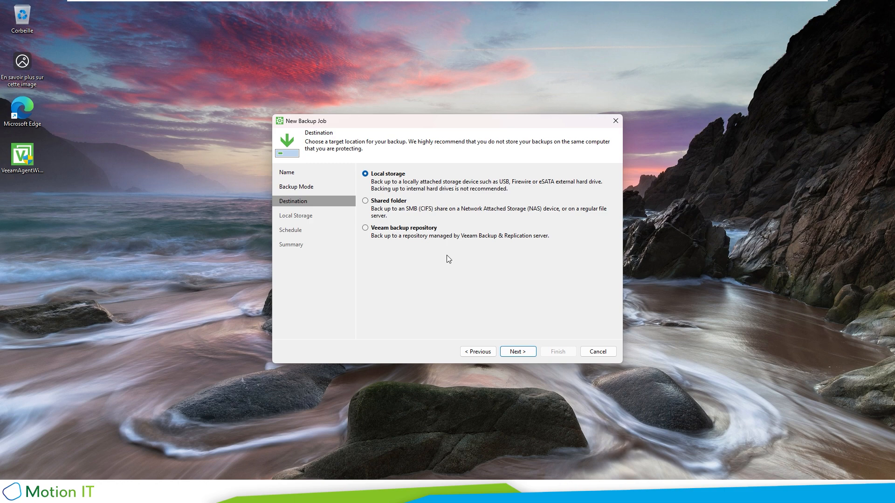
Step: Target shared folder \\10.0.0.114\Share-Save, requiring credentials with the share's username and password
{"action": "left_click", "coordinate": [382, 202]}
{"action": "left_click", "coordinate": [530, 352]}
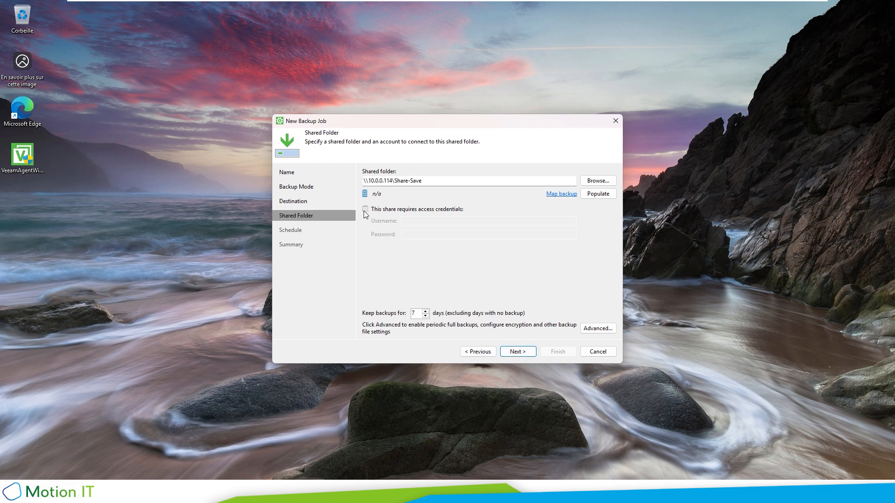
{"action": "left_click", "coordinate": [366, 210]}
{"action": "left_click", "coordinate": [434, 221]}
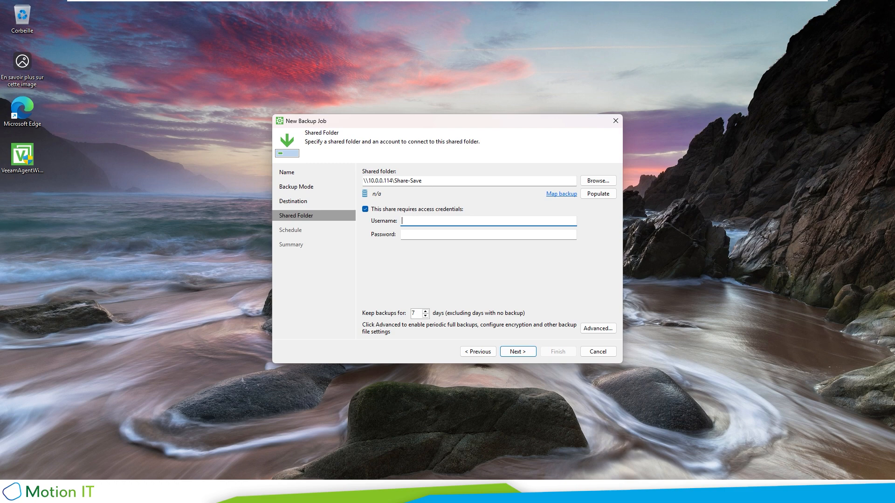
{"action": "type", "text": "u1"}
{"action": "key", "text": "Tab"}
{"action": "type", "text": "u1"}
{"action": "key", "text": "Tab"}
{"action": "key", "text": "Tab"}
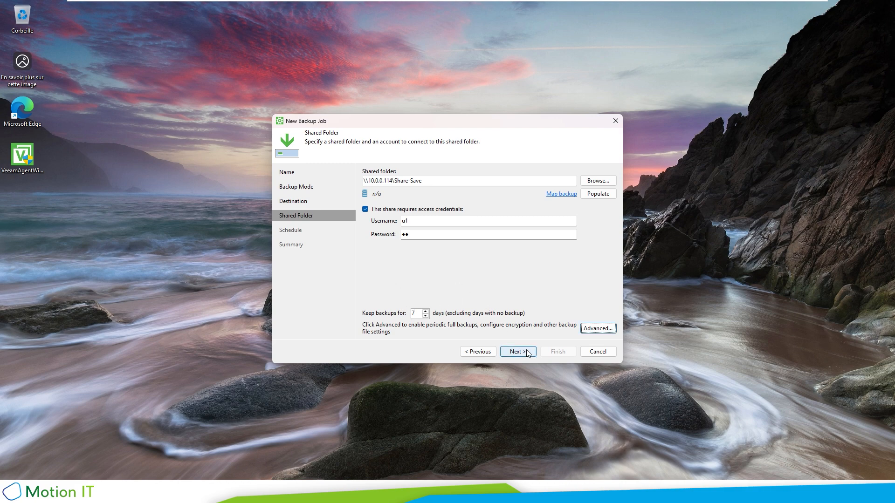
{"action": "left_click", "coordinate": [517, 352]}
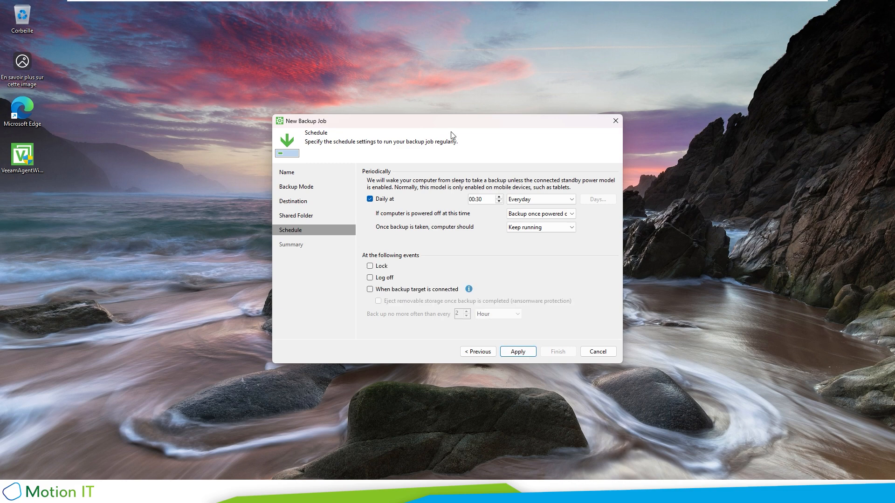
Step: Set the daily backup hour to 1, then finish Job W1124H2 with run-on-finish enabled
{"action": "left_click", "coordinate": [472, 199]}
{"action": "type", "text": "12"}
{"action": "left_click", "coordinate": [414, 124]}
{"action": "left_click", "coordinate": [516, 355]}
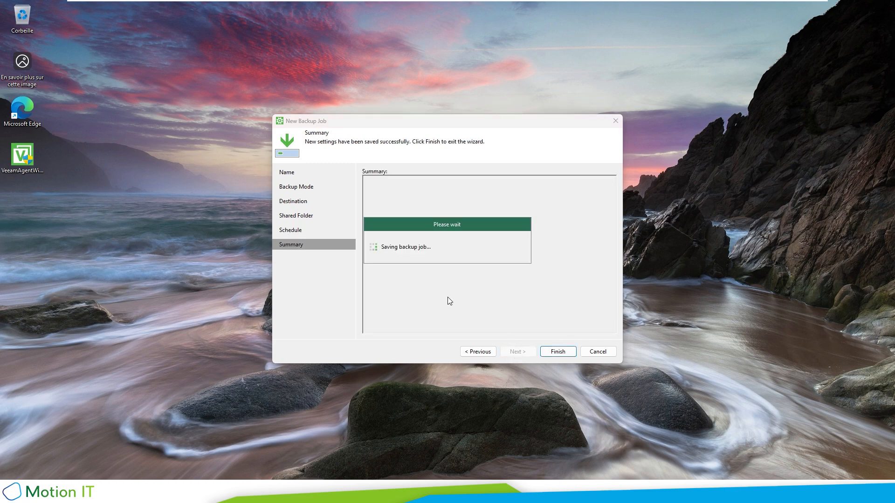
{"action": "left_click", "coordinate": [366, 330]}
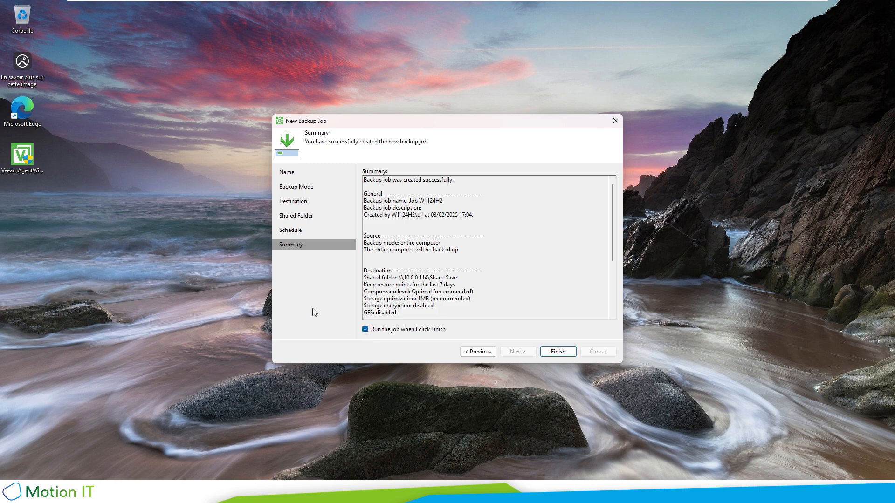
{"action": "left_click", "coordinate": [557, 351]}
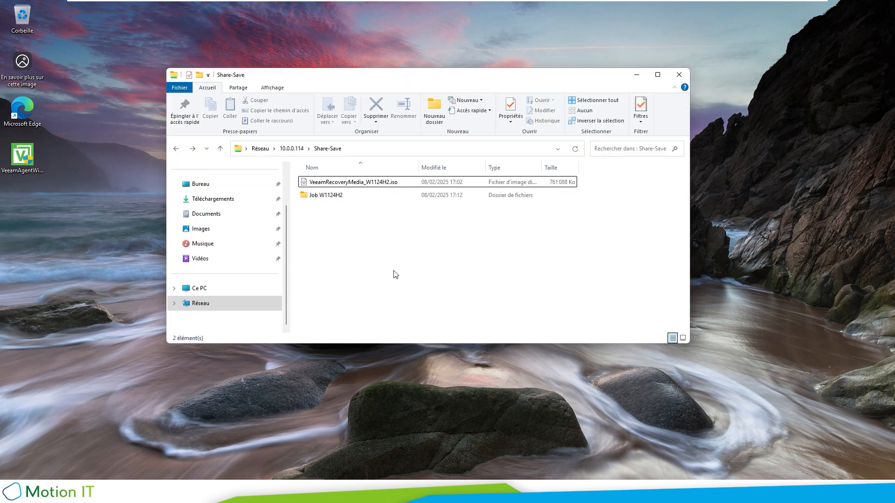
Step: Open the Job W1124H2 folder to check its .vbm and .vbk files, then minimize Explorer
{"action": "left_click", "coordinate": [324, 198]}
{"action": "double_click", "coordinate": [334, 200]}
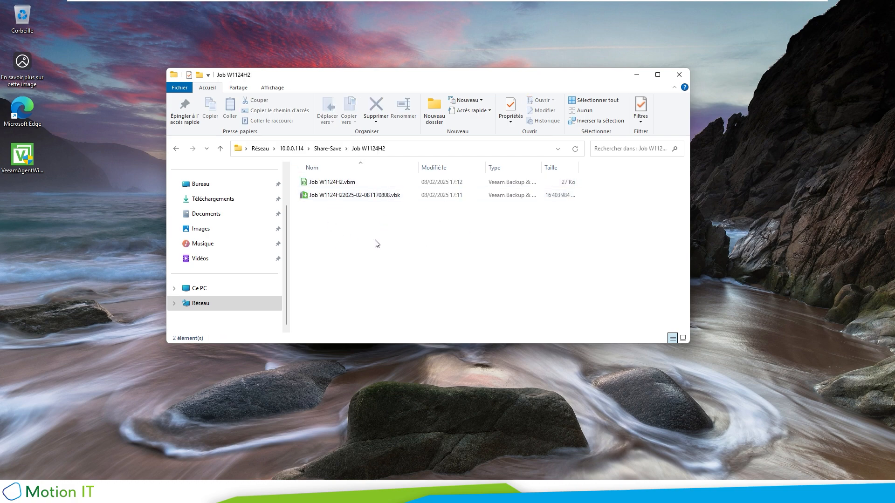
{"action": "left_click", "coordinate": [636, 75]}
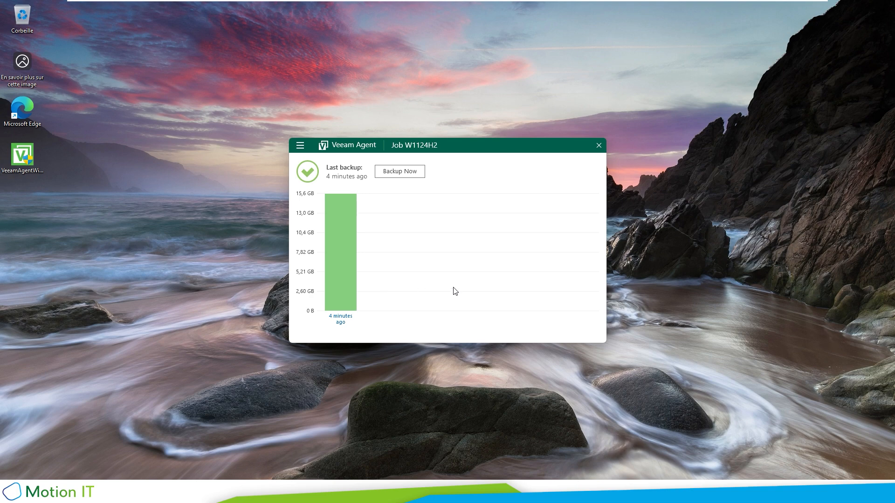